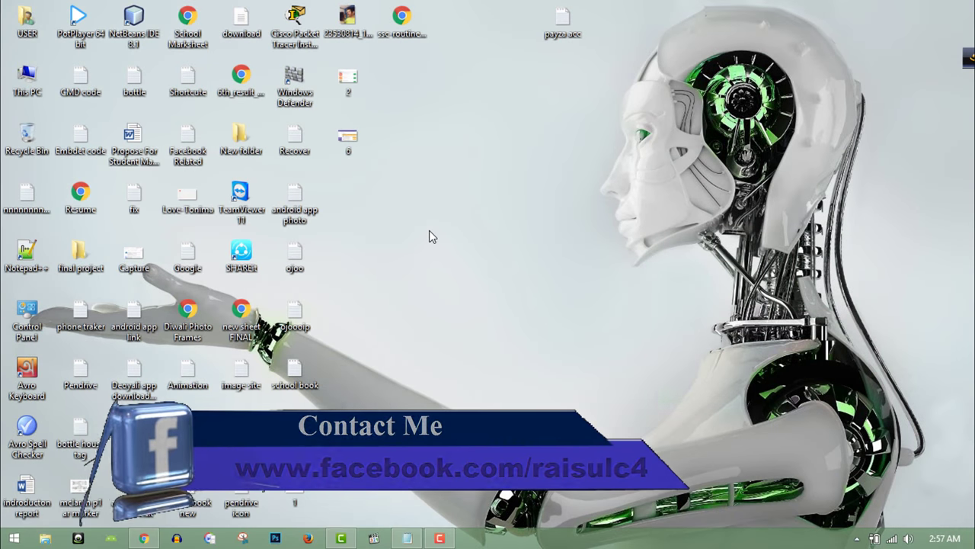
- Bring the Chrome window showing the Payza site forward from the taskbar
left_click(153, 538)
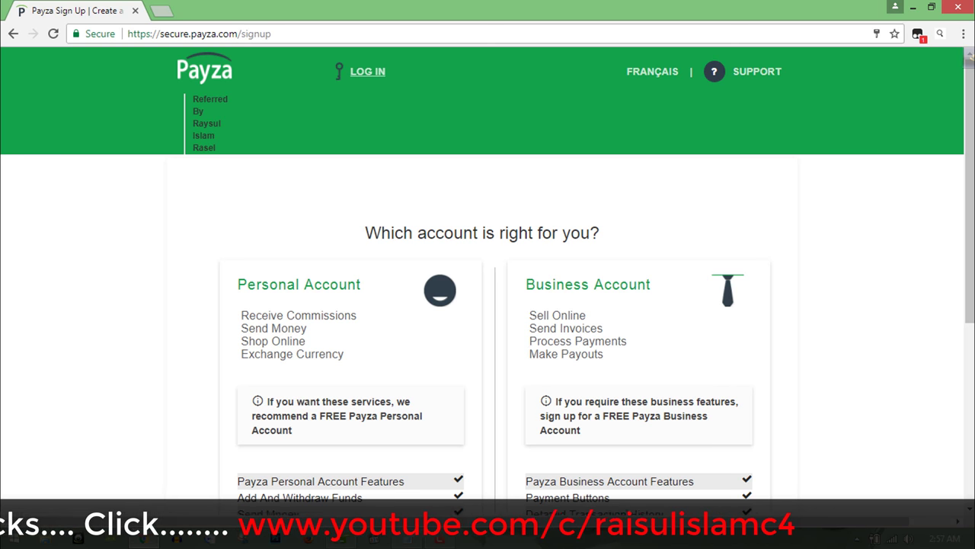
- Scroll the Payza page to reach the Personal account signup form
scroll(969, 55, "down", 4)
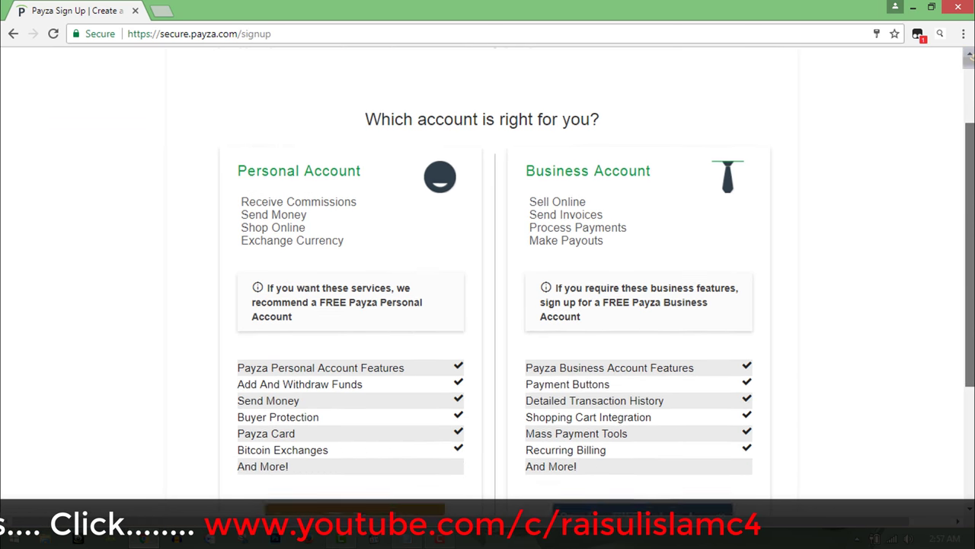
scroll(969, 55, "up", 5)
scroll(972, 265, "down", 4)
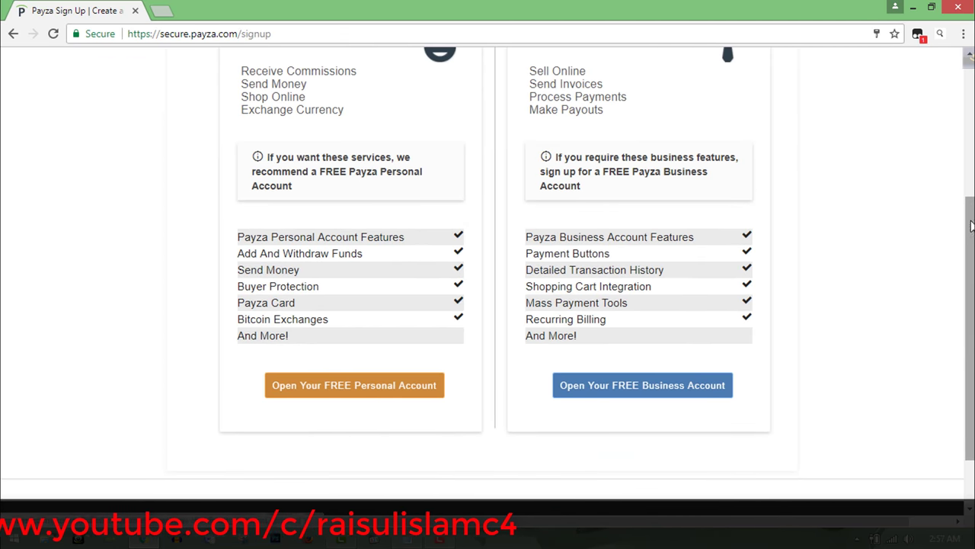
mouse_move(972, 237)
left_mouse_down()
mouse_move(971, 128)
mouse_move(970, 255)
mouse_move(971, 137)
mouse_move(971, 219)
left_mouse_up()
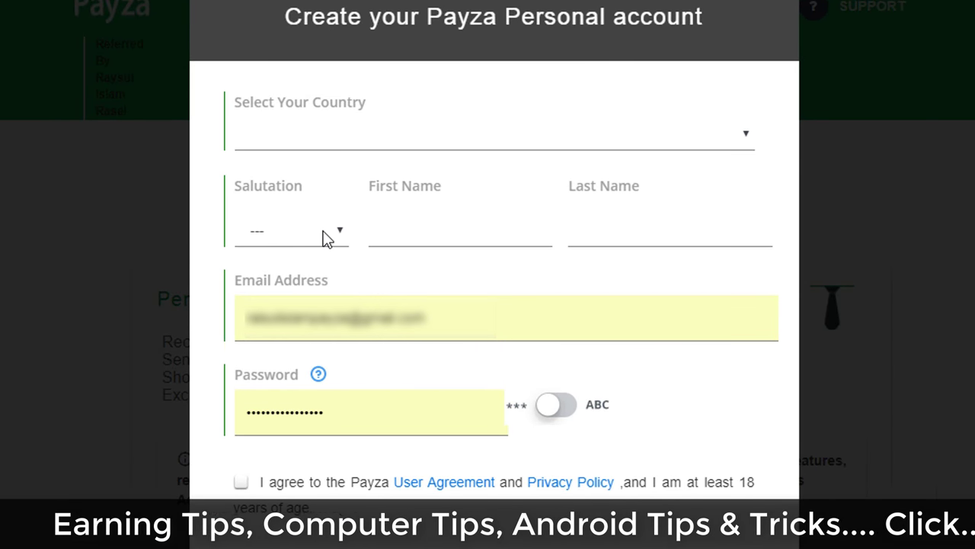
- Choose Ms. as the salutation on the signup form
left_click(328, 233)
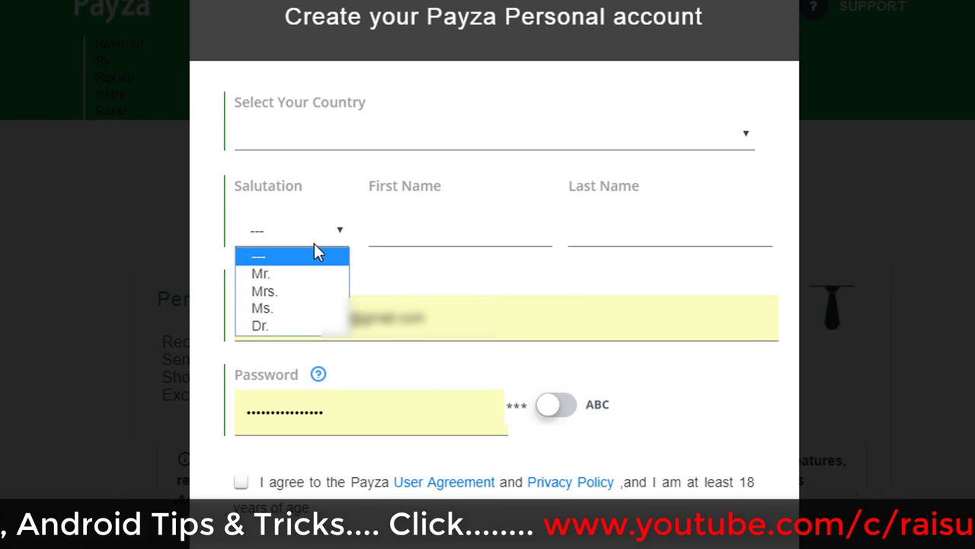
left_click(303, 275)
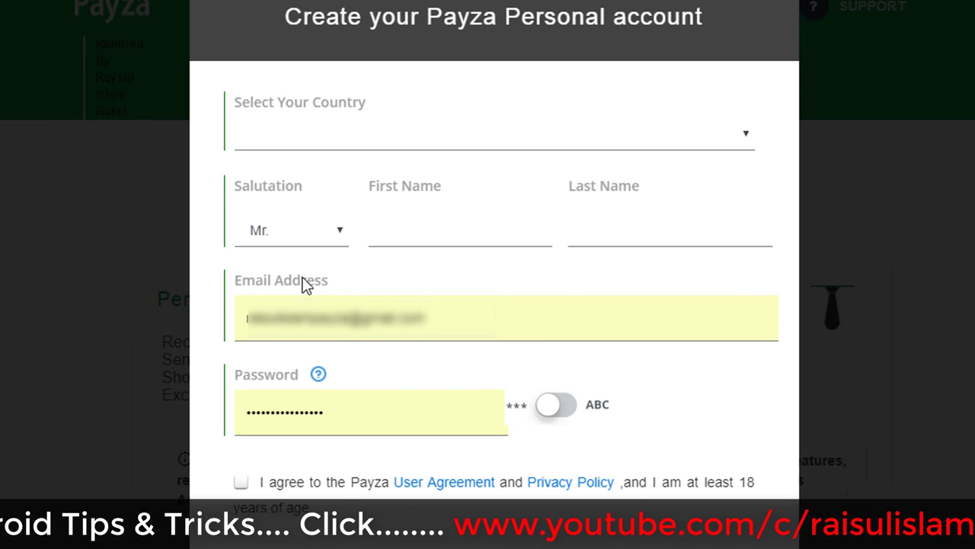
left_click(338, 233)
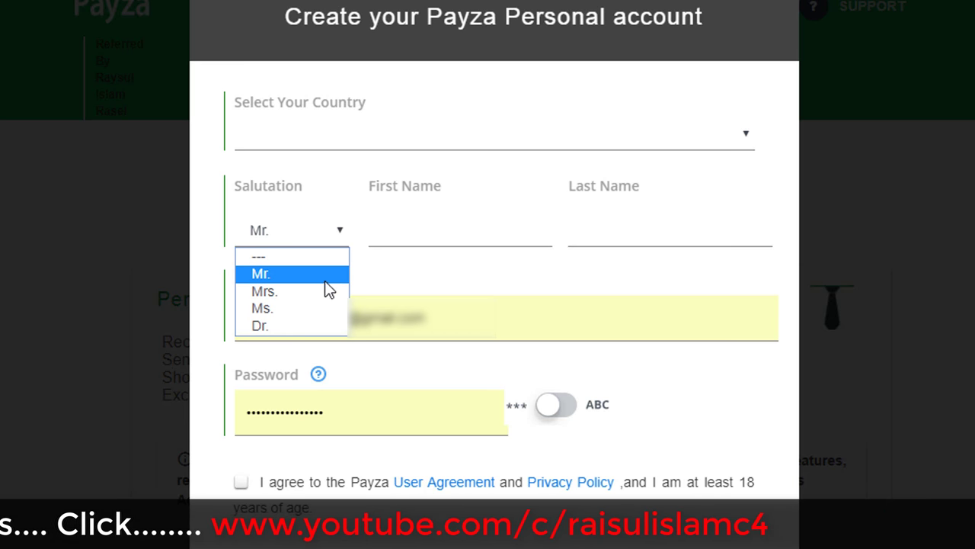
left_click(298, 317)
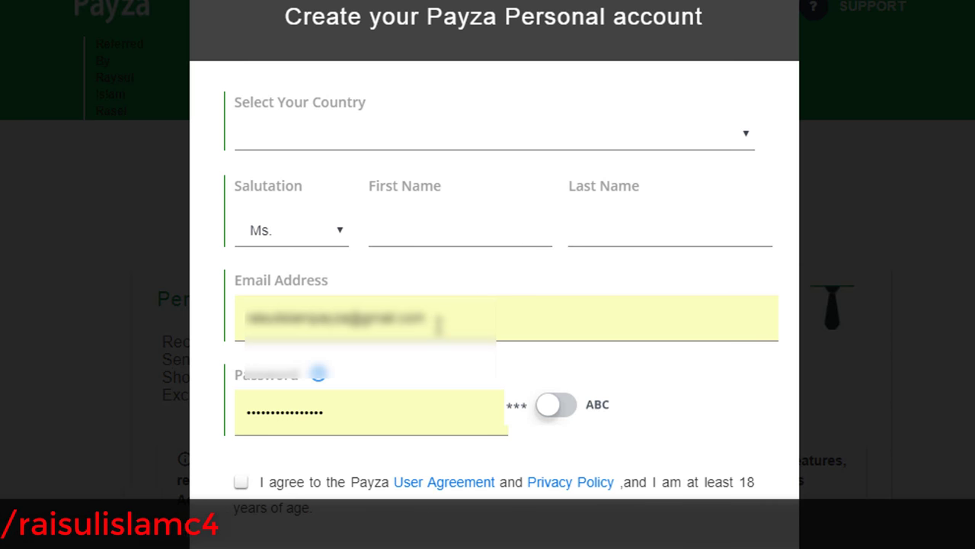
left_click(438, 325)
left_click(324, 232)
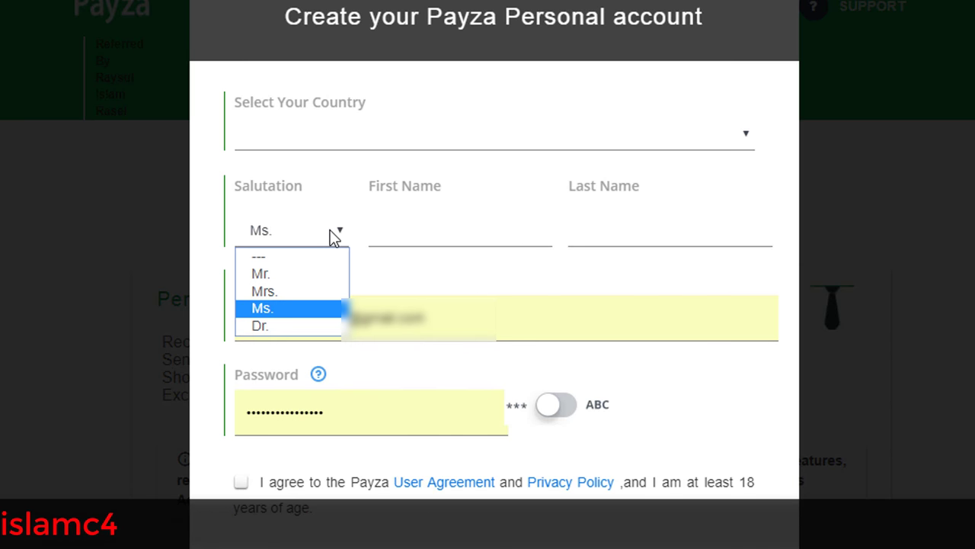
left_click(288, 312)
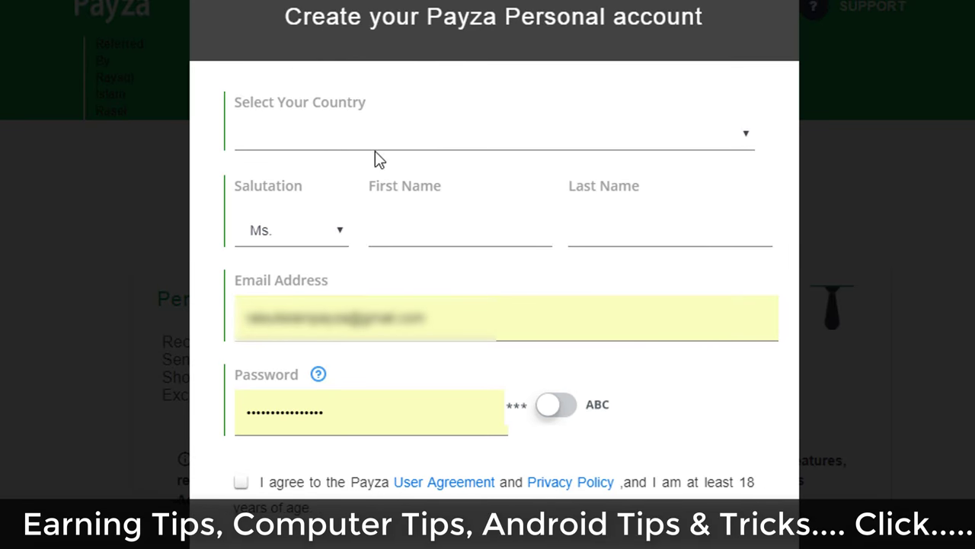
- Enter the user's first and last names, then clear the old email address
left_click(403, 222)
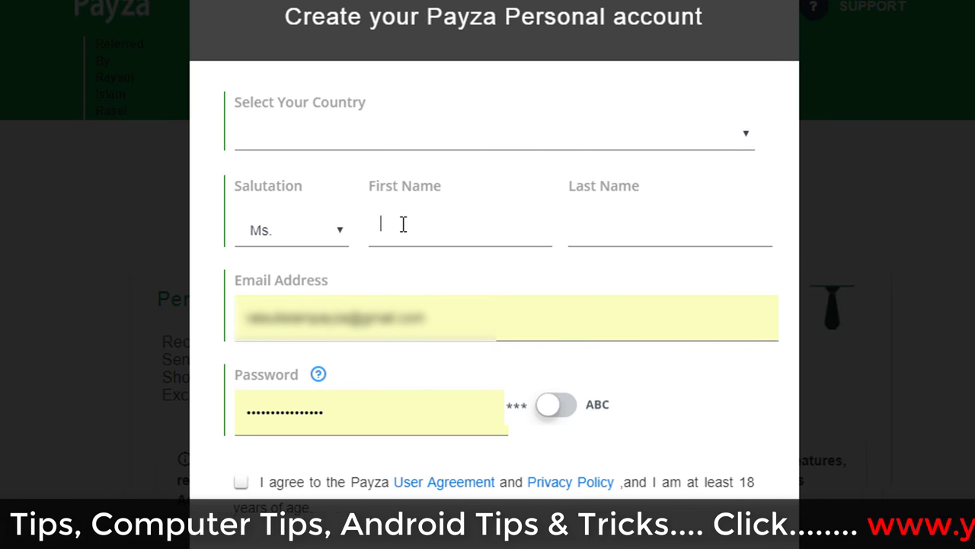
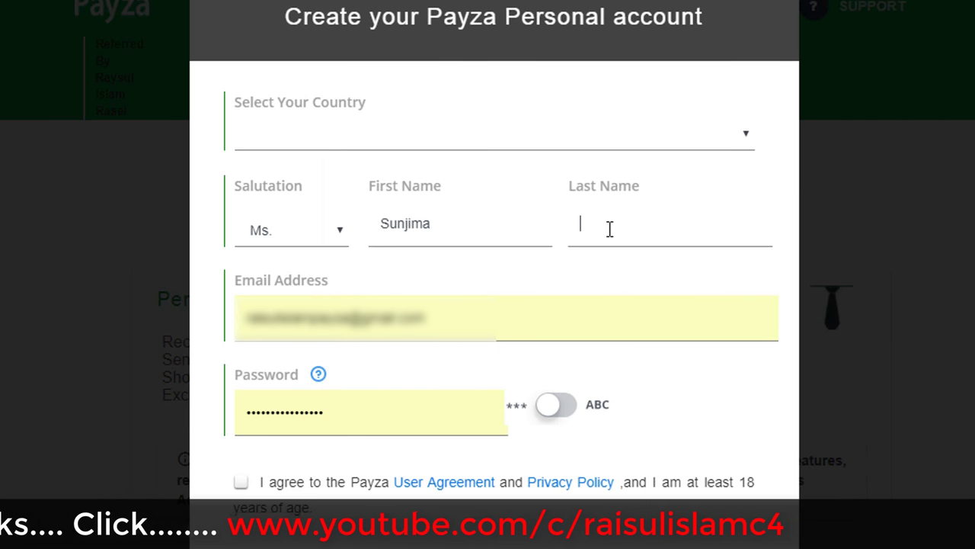
left_click(607, 228)
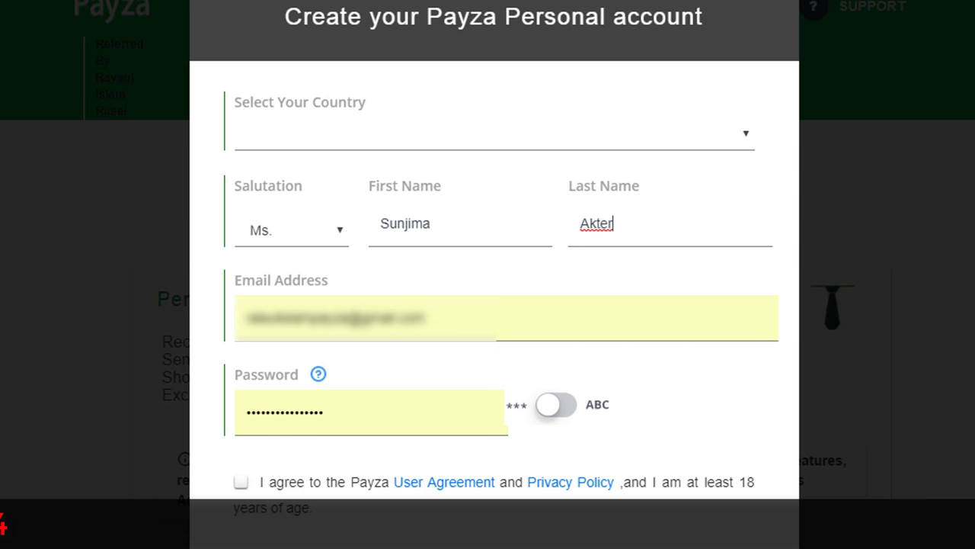
key("Tab")
key("BackSpace")
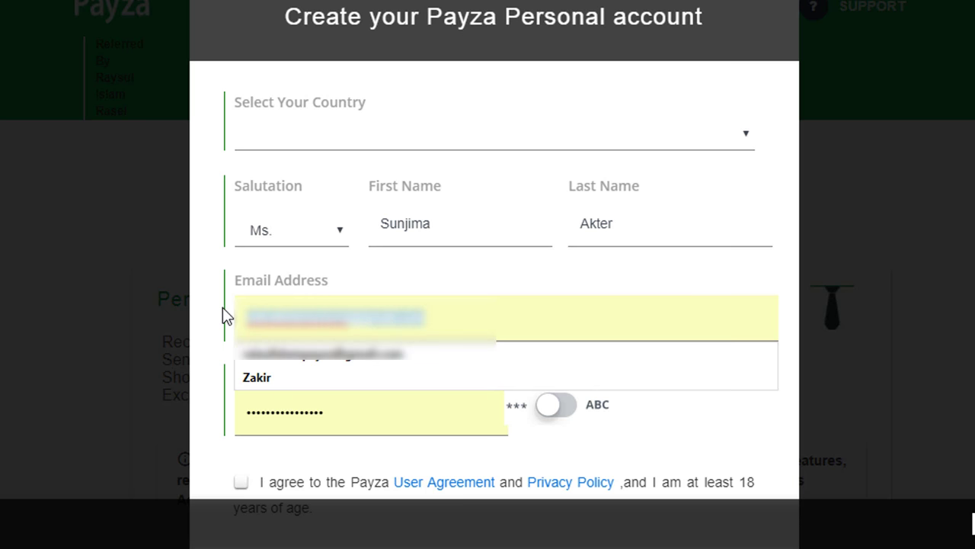
- Paste the account's Gmail address and replace the password with the saved suggestion
key("ctrl+v")
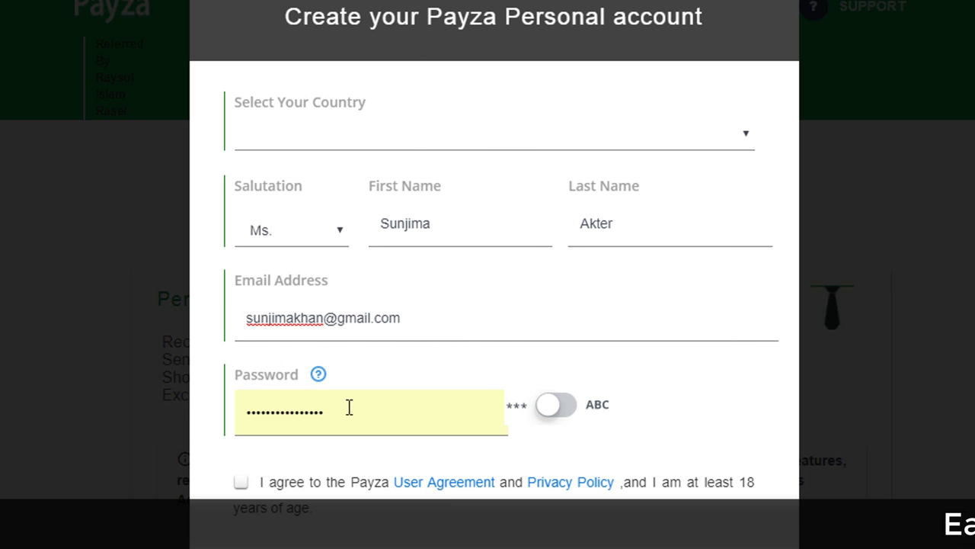
left_click_drag(349, 407, 155, 412)
key("BackSpace")
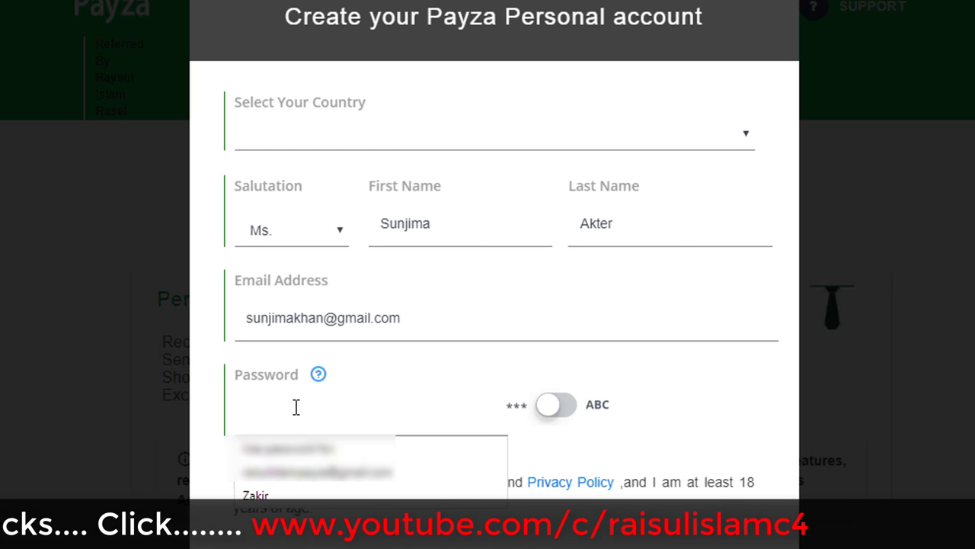
left_click(316, 473)
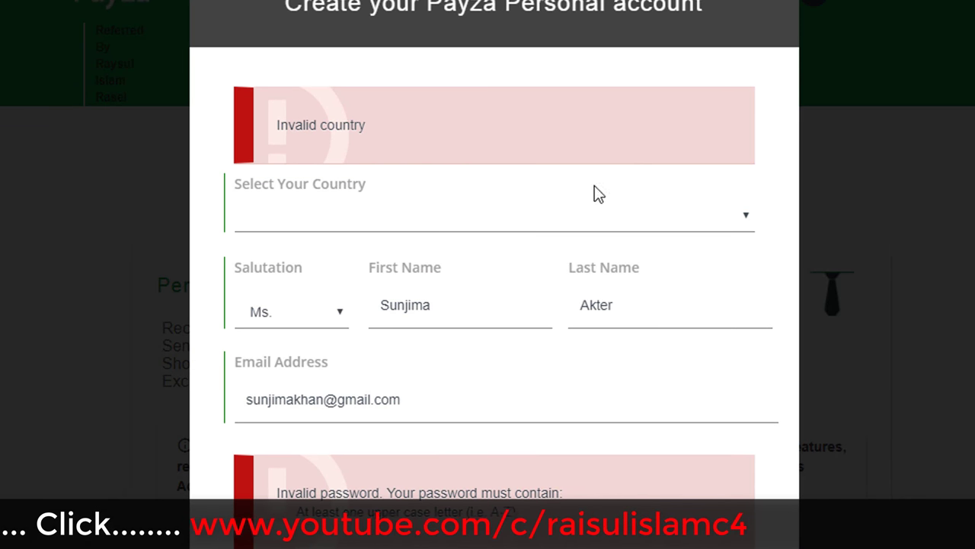
- Choose Bangladesh as the country and reselect the password entry to overwrite it
left_click(744, 214)
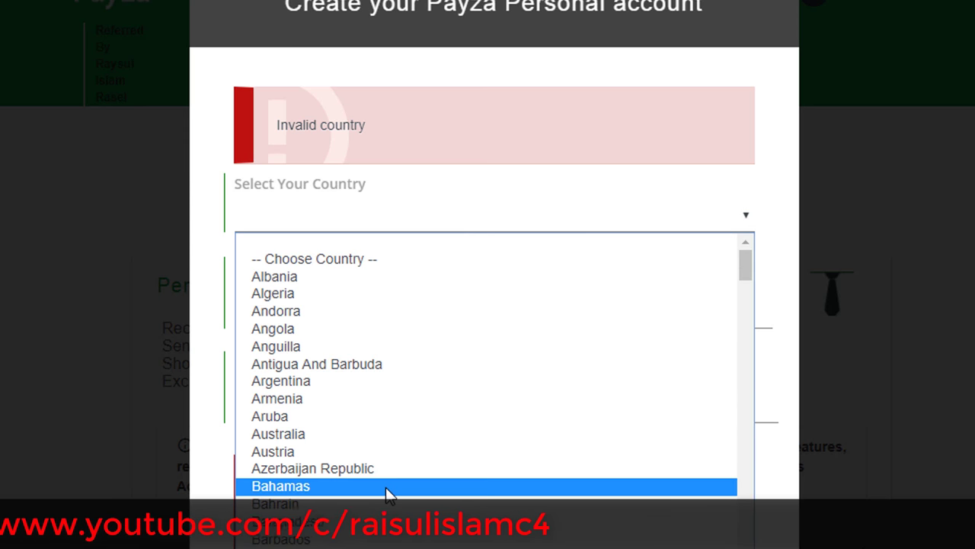
left_click(385, 521)
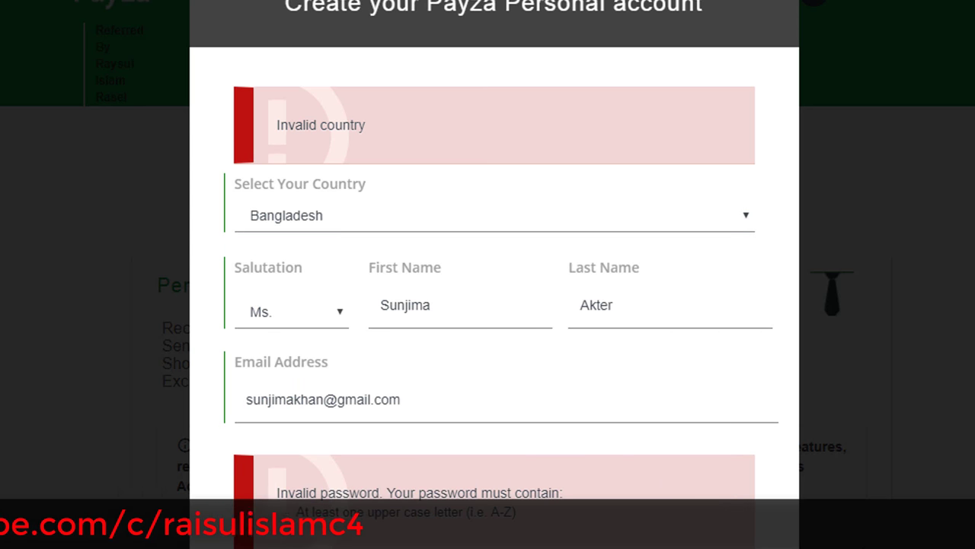
scroll(488, 305, "down", 4)
left_click_drag(346, 347, 0, 354)
key("End")
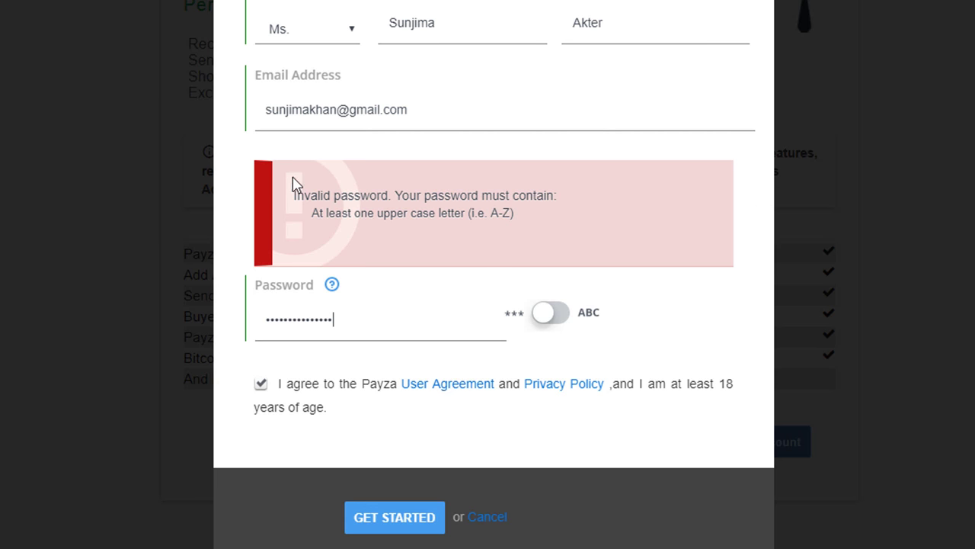
- Submit the signup and open the 'Payza: Validate Your Email Address' message in Gmail
left_click(385, 518)
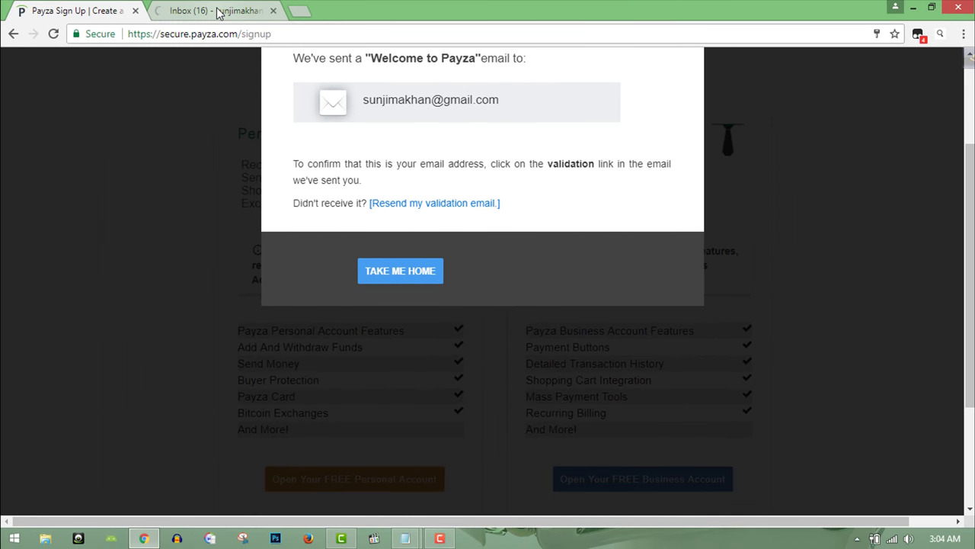
left_click(219, 14)
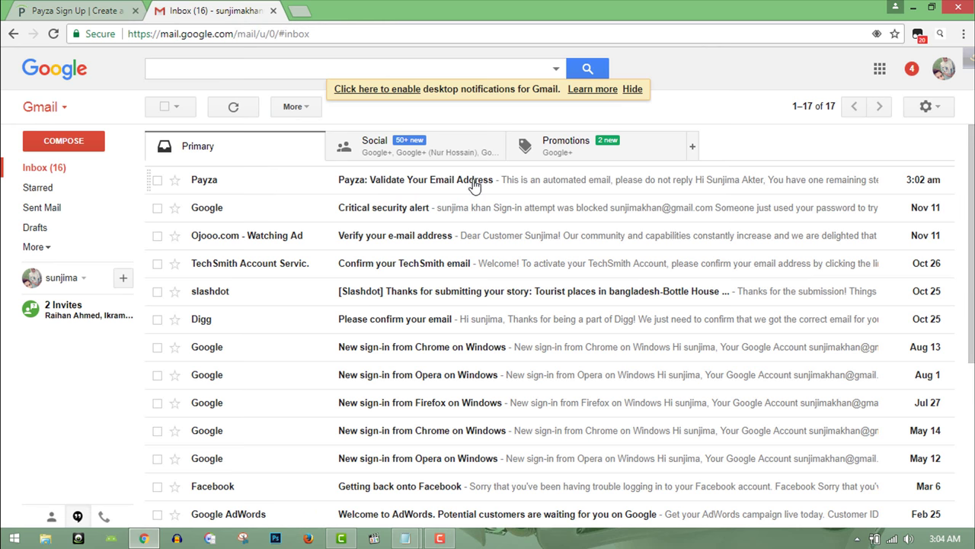
left_click(532, 183)
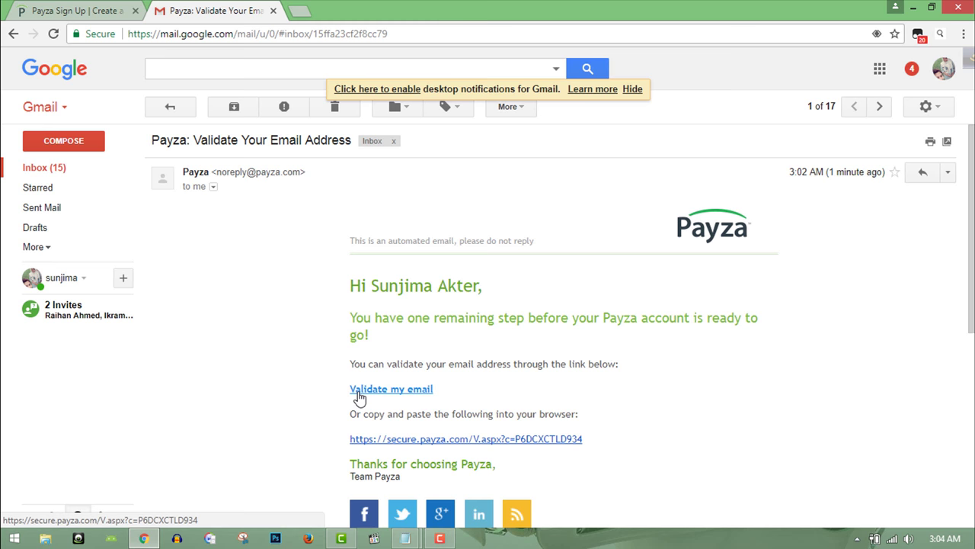
- Follow the validation link to the account overview and highlight the profile-setup notice
left_click(442, 448)
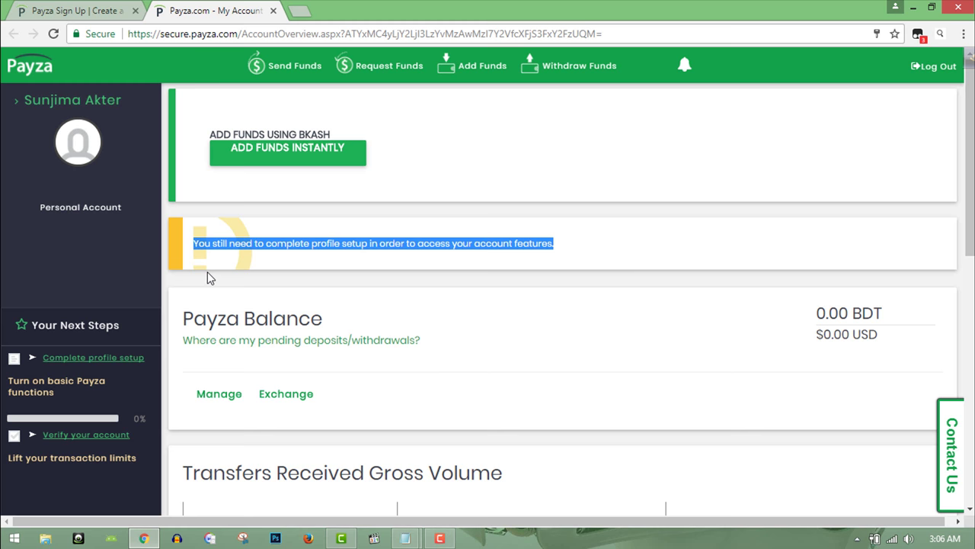
left_click(197, 243)
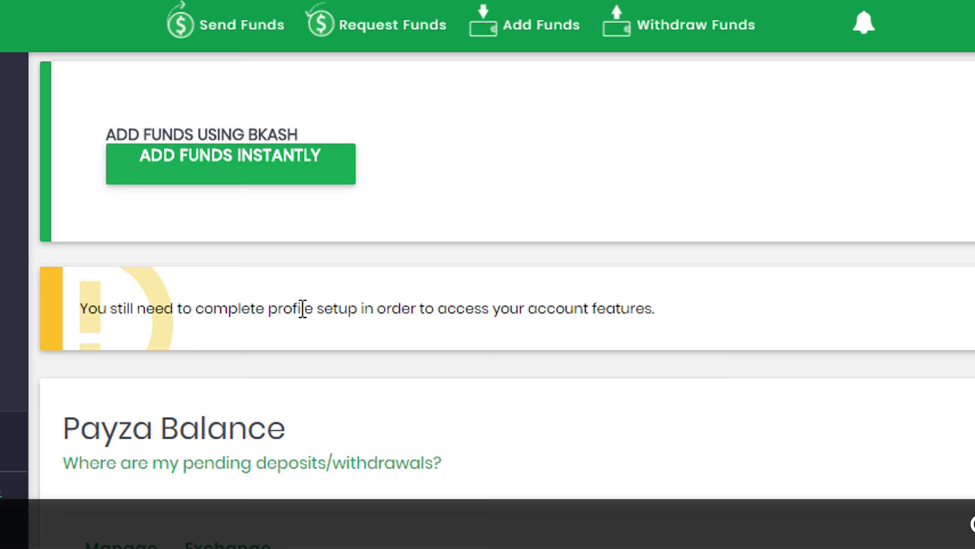
left_click_drag(82, 308, 701, 335)
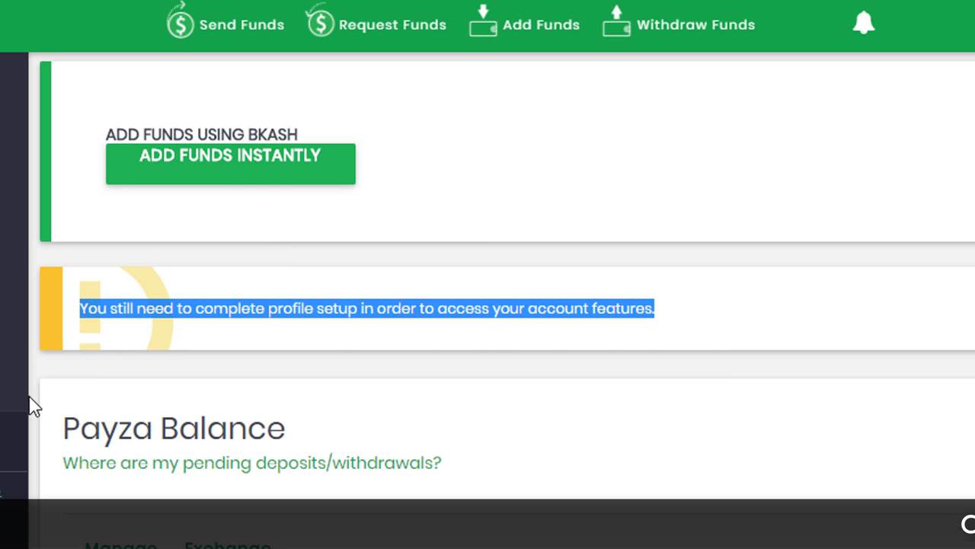
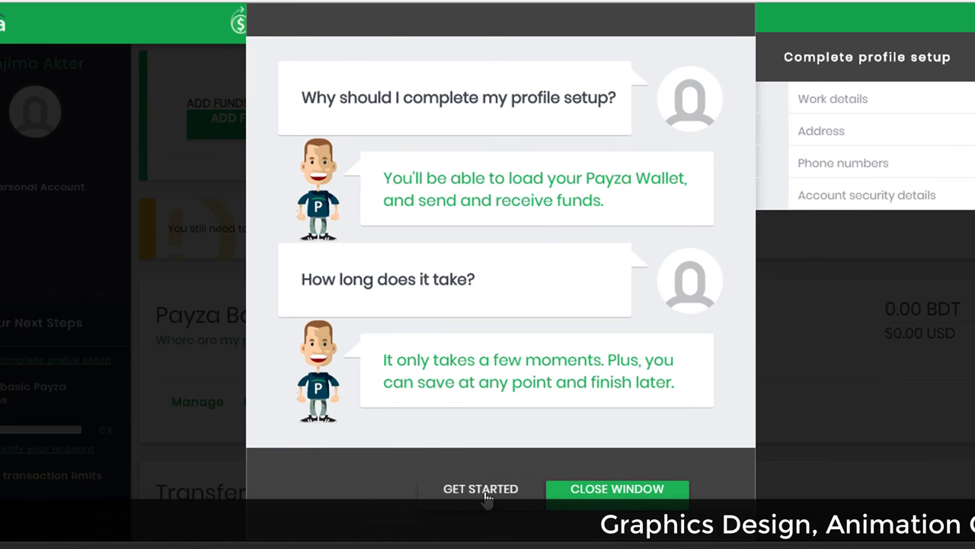
- Begin profile setup and save work details with industry Other and job Student
left_click(476, 494)
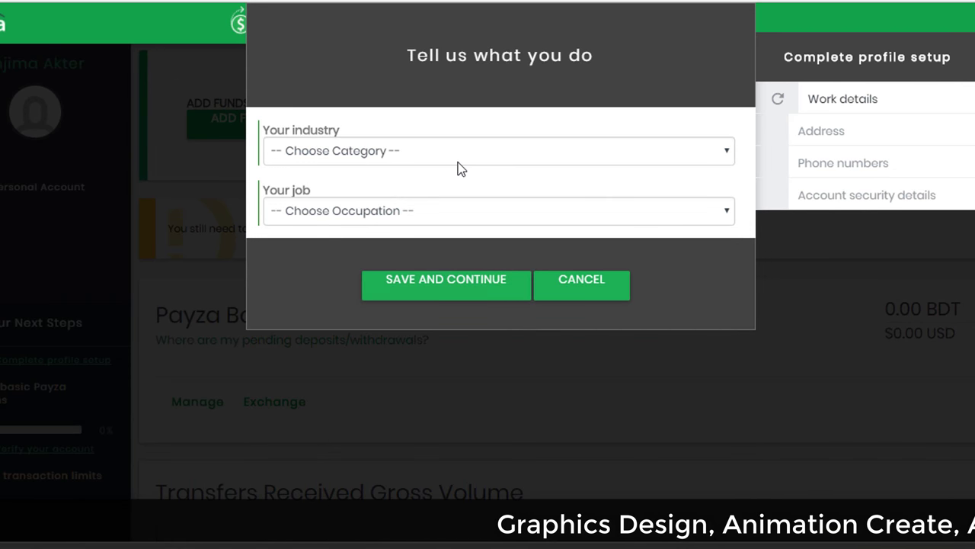
left_click(723, 154)
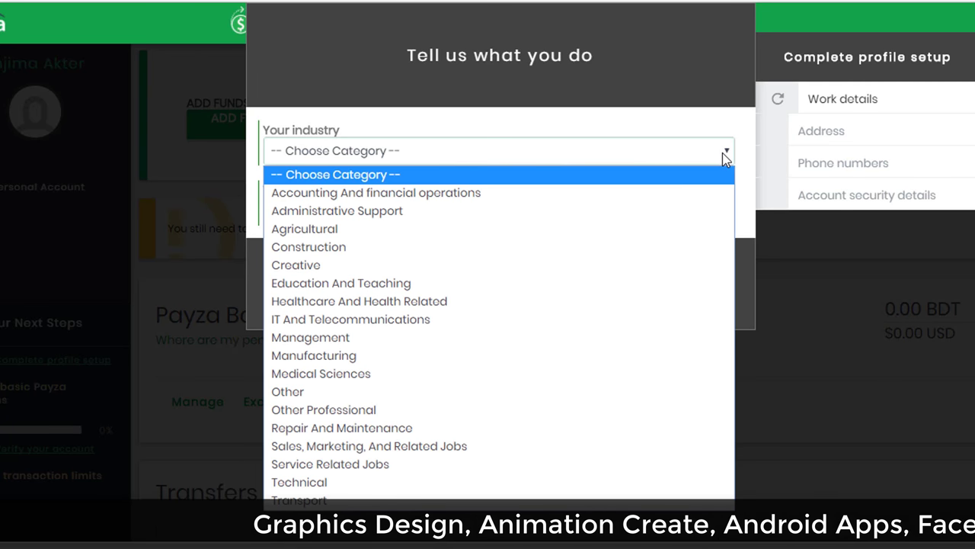
left_click(408, 391)
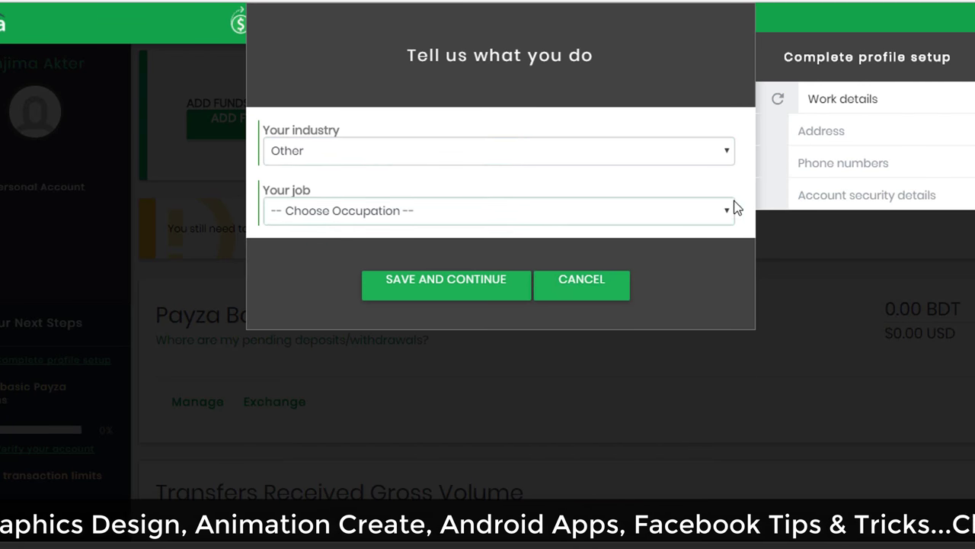
left_click(725, 211)
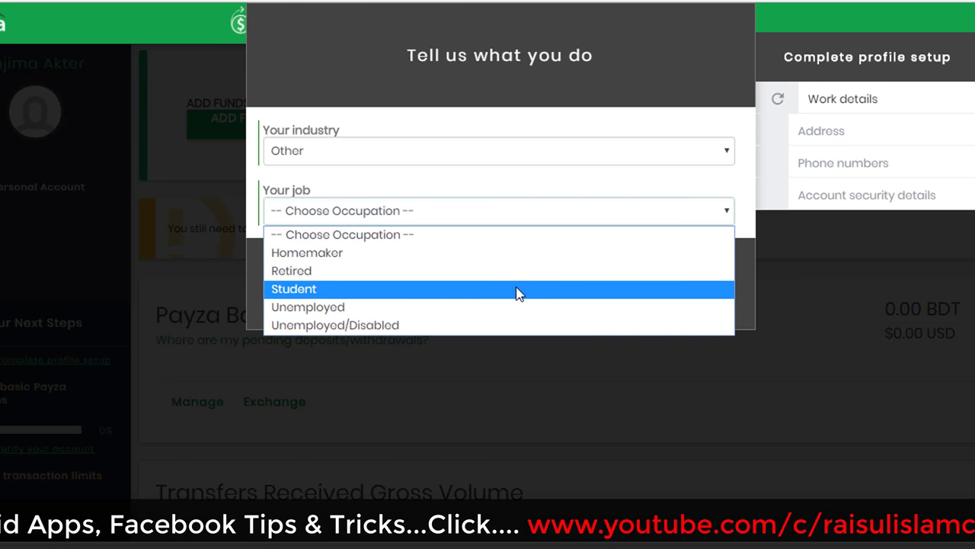
left_click(343, 290)
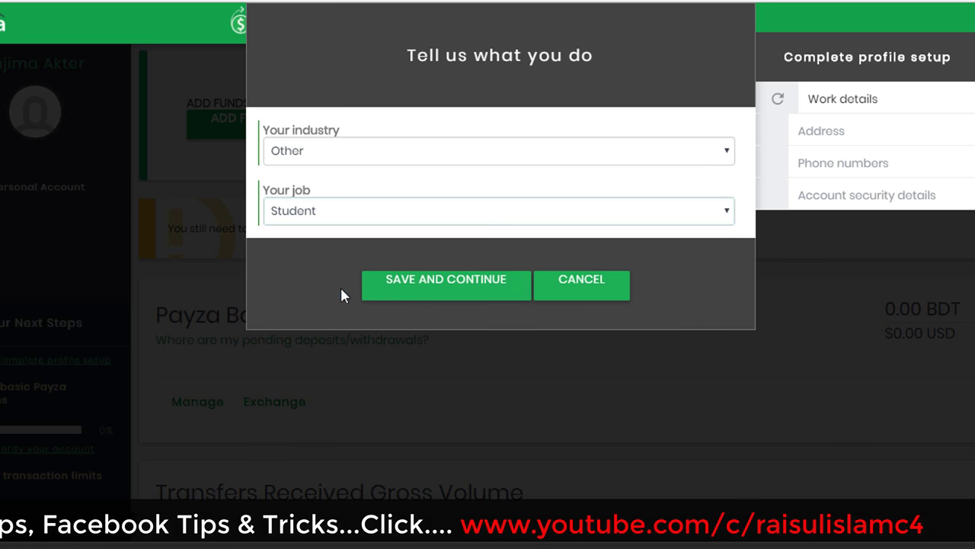
left_click(423, 286)
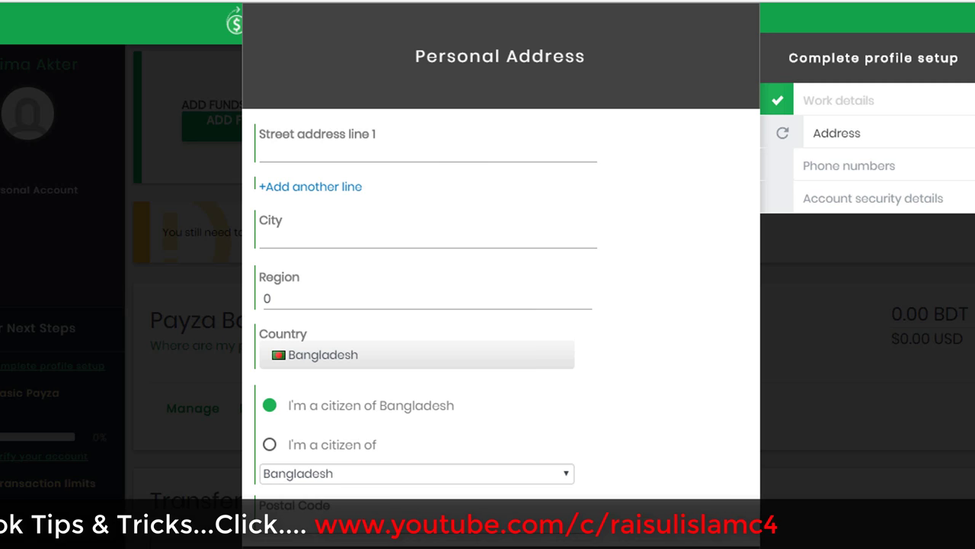
- Check the loaded Personal Address form, then focus the Street address line 1 field
scroll(500, 305, "down", 4)
scroll(557, 46, "up", 4)
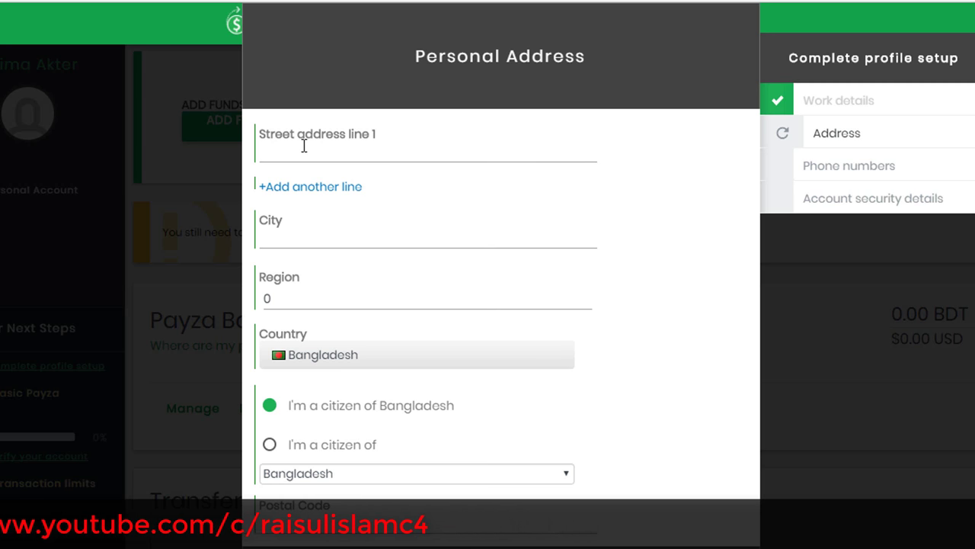
left_click(304, 146)
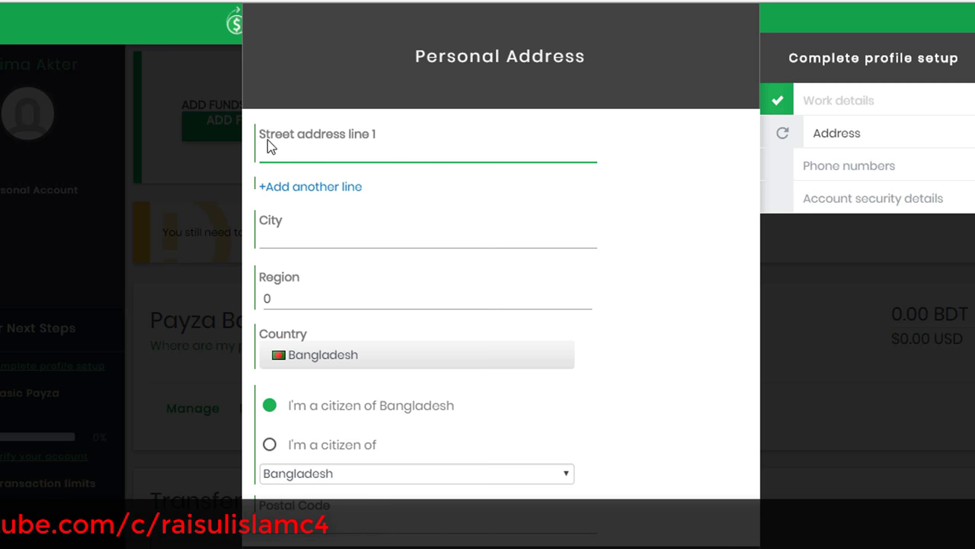
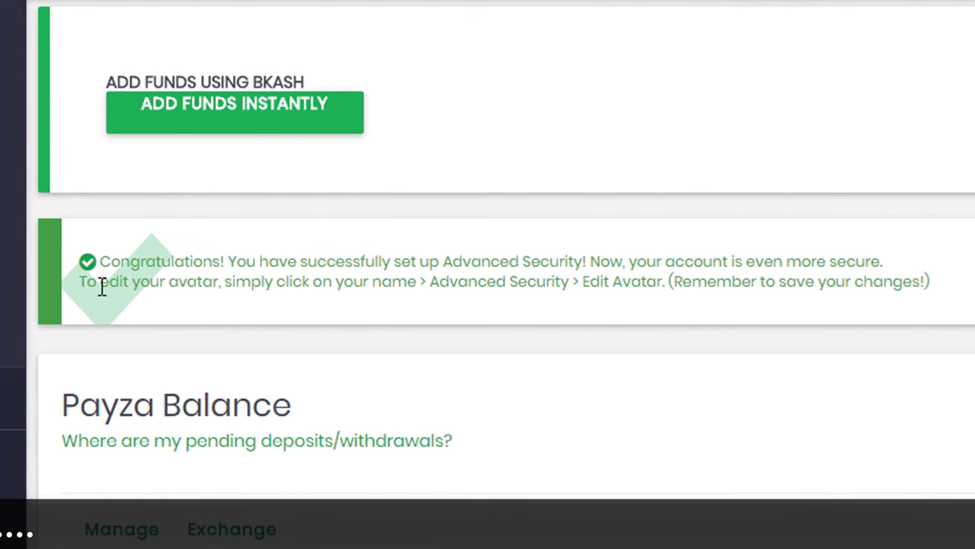
- Highlight the congratulations banner, then go to 'Verify your account' under Your Next Steps
left_click_drag(156, 264, 571, 246)
left_click_drag(638, 256, 83, 263)
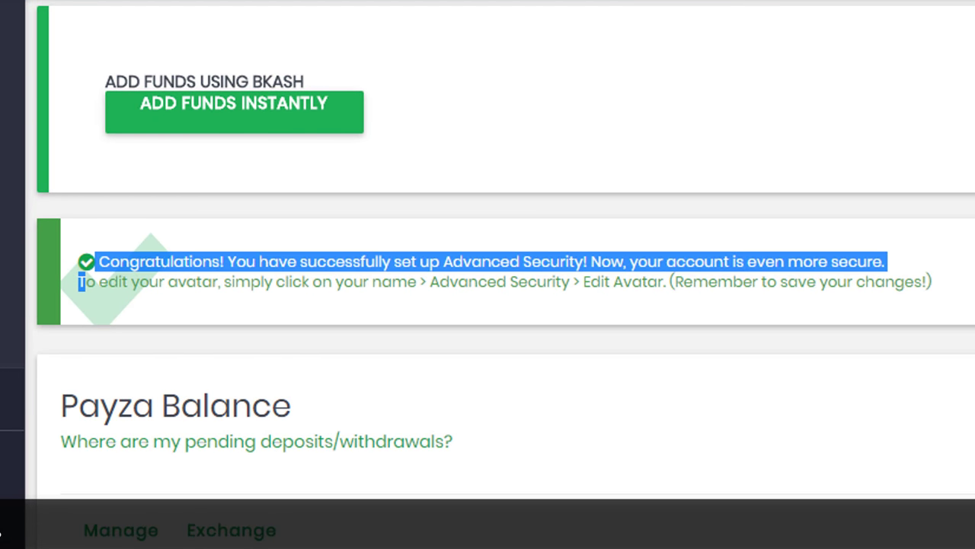
scroll(502, 274, "down", 5)
scroll(503, 274, "up", 4)
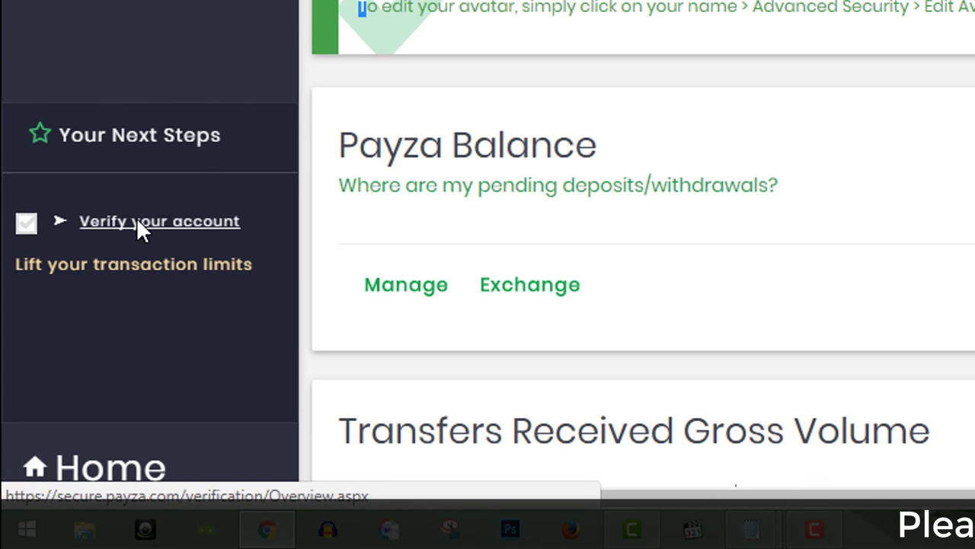
left_click(136, 220)
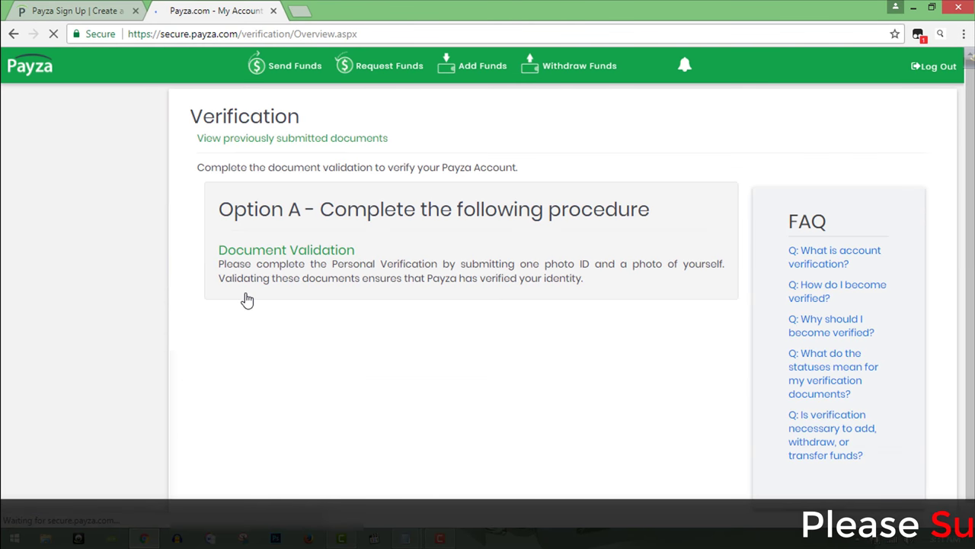
- Begin Option A Document Validation to reach the Verify your personal information step
left_click(247, 299)
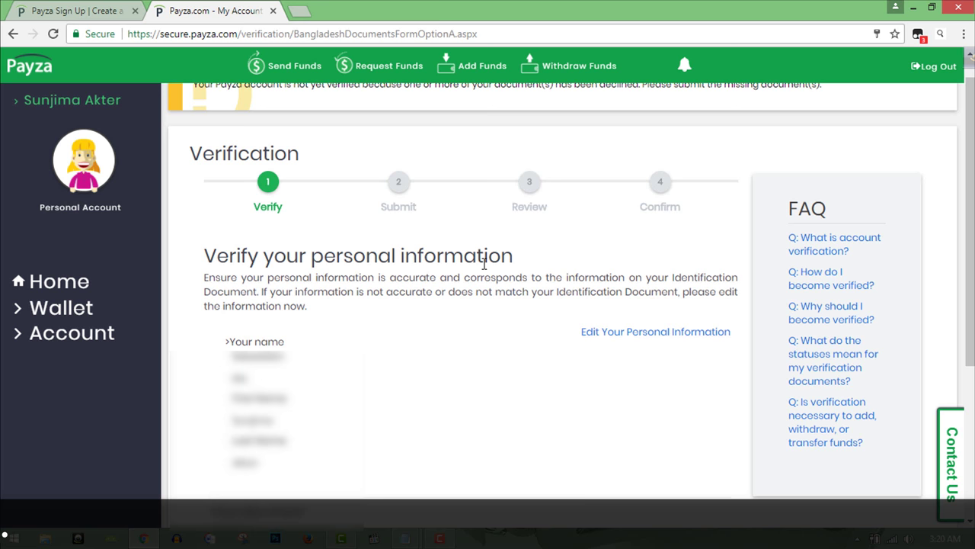
- Continue to the Submit step, enter the Photo ID document number, and pick National ID Card
left_click_drag(973, 137, 972, 287)
left_click(238, 401)
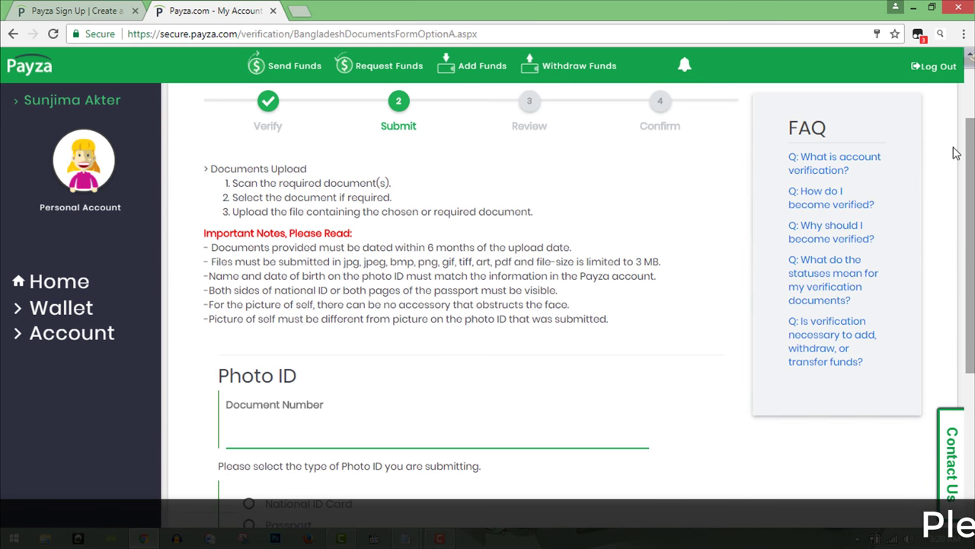
scroll(271, 365, "down", 2)
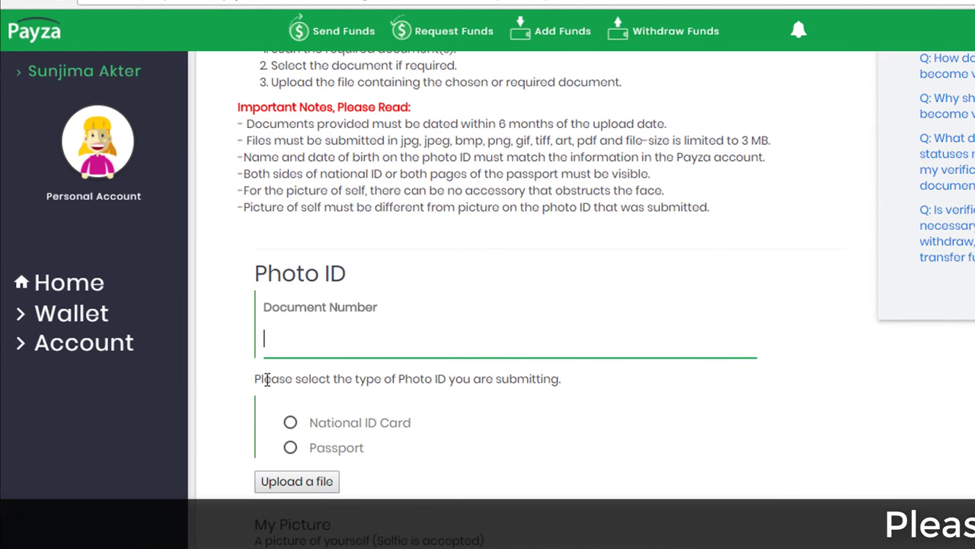
type("1")
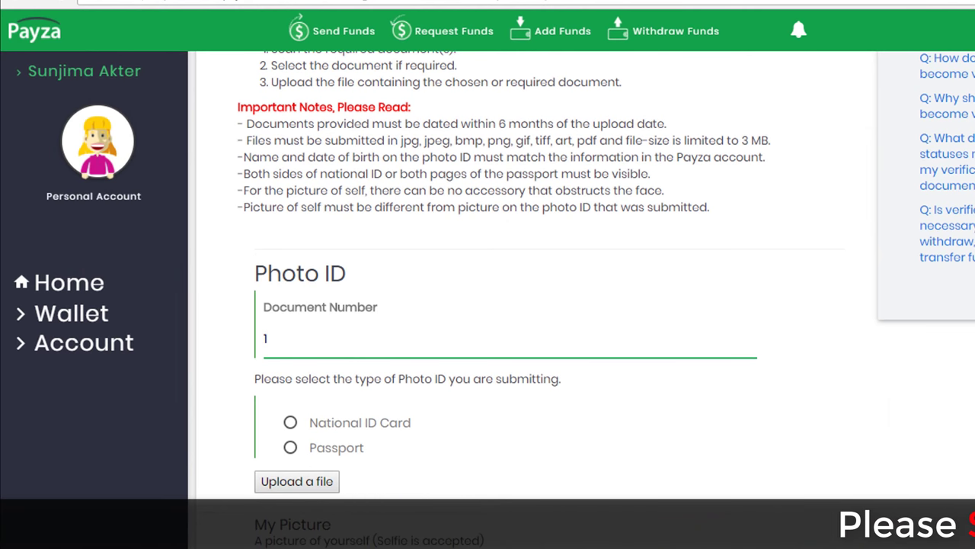
scroll(685, 392, "down", 1)
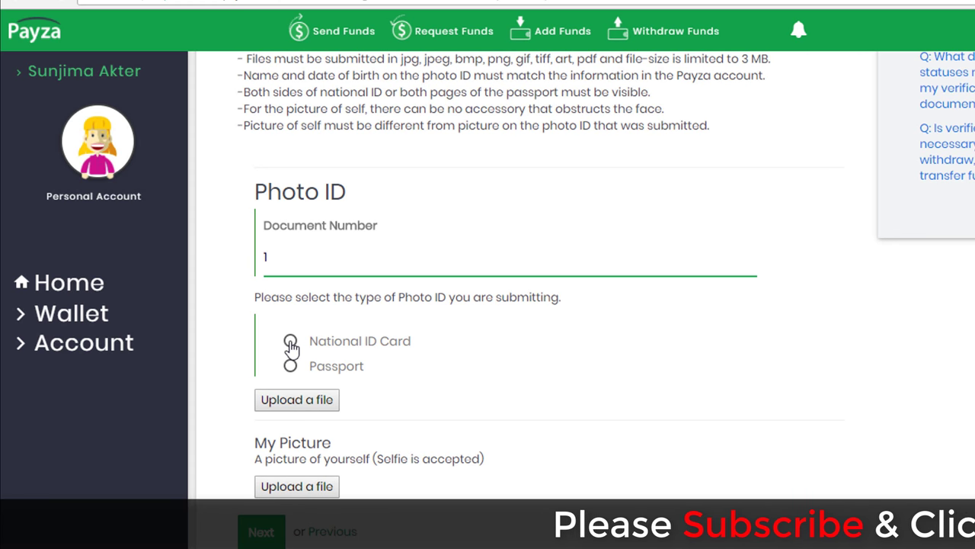
left_click(290, 343)
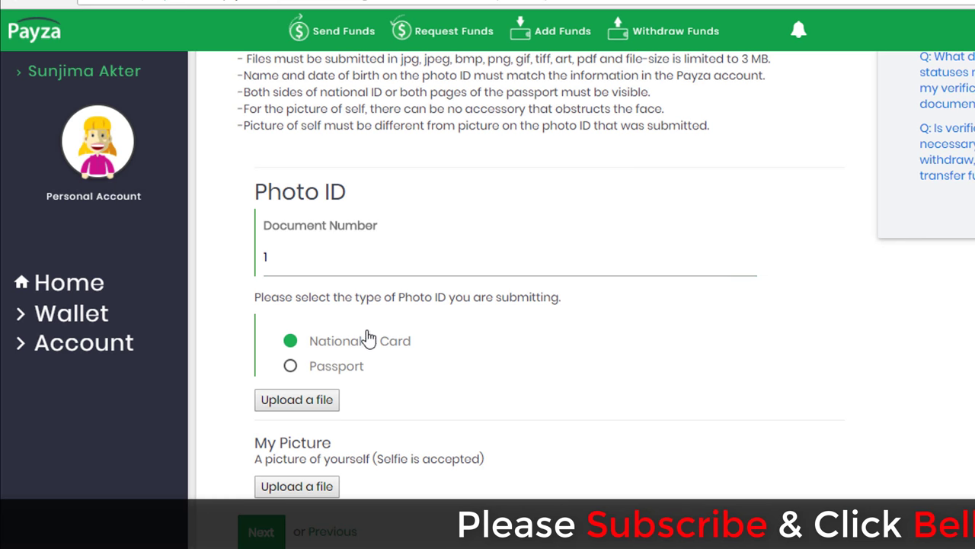
- Use Upload a file to add a Back of the National ID Card upload slot
left_click(297, 399)
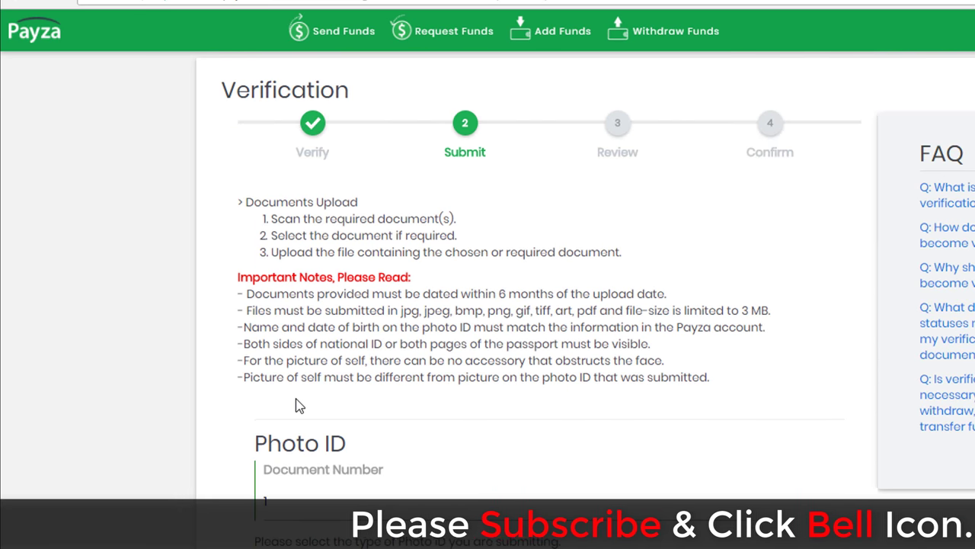
scroll(525, 305, "down", 5)
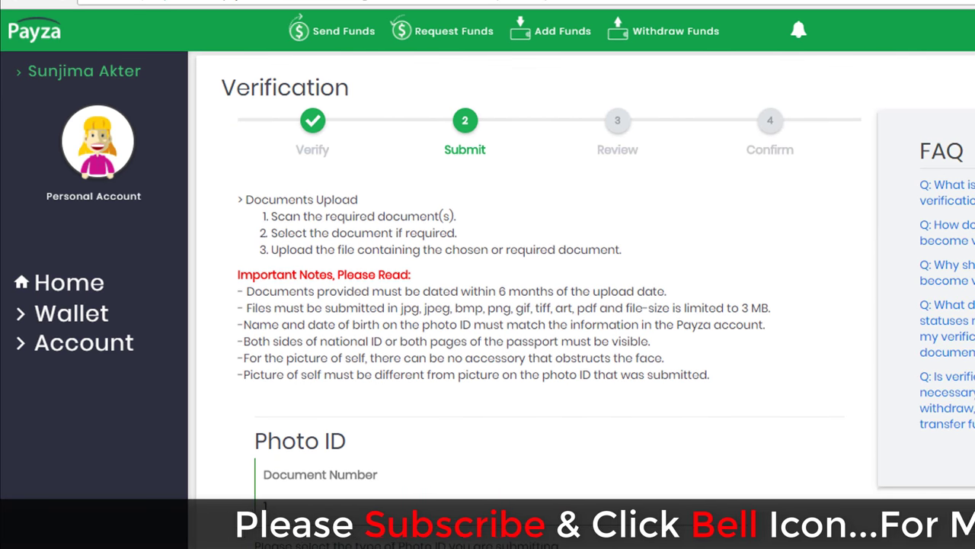
scroll(231, 315, "down", 1)
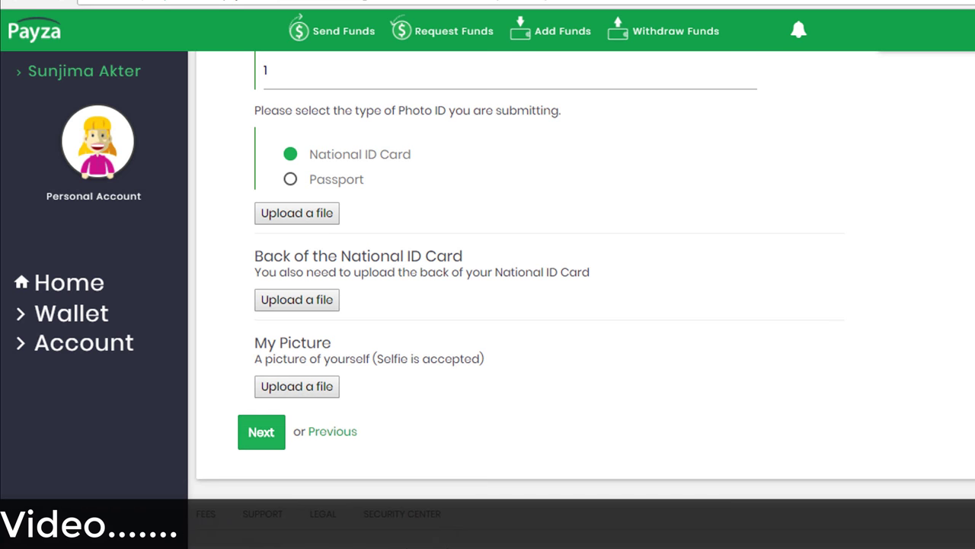
scroll(533, 305, "up", 6)
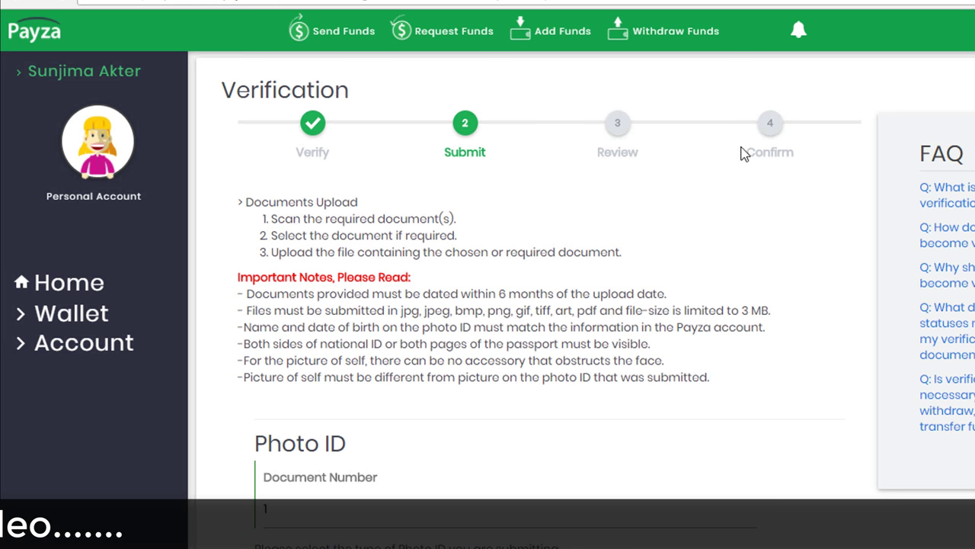